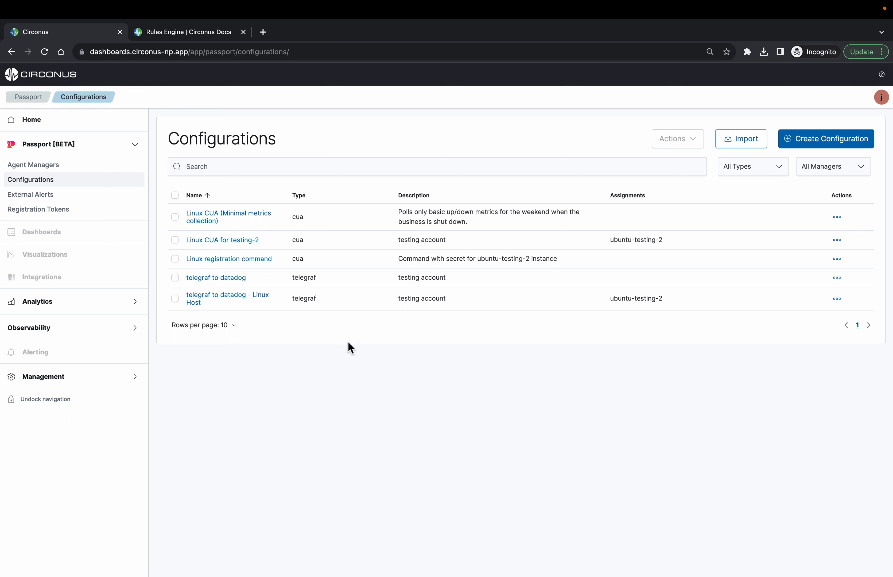
Start creating a new rule for the "Linux CUA (Minimal metrics collection)" configuration
left_click(231, 214)
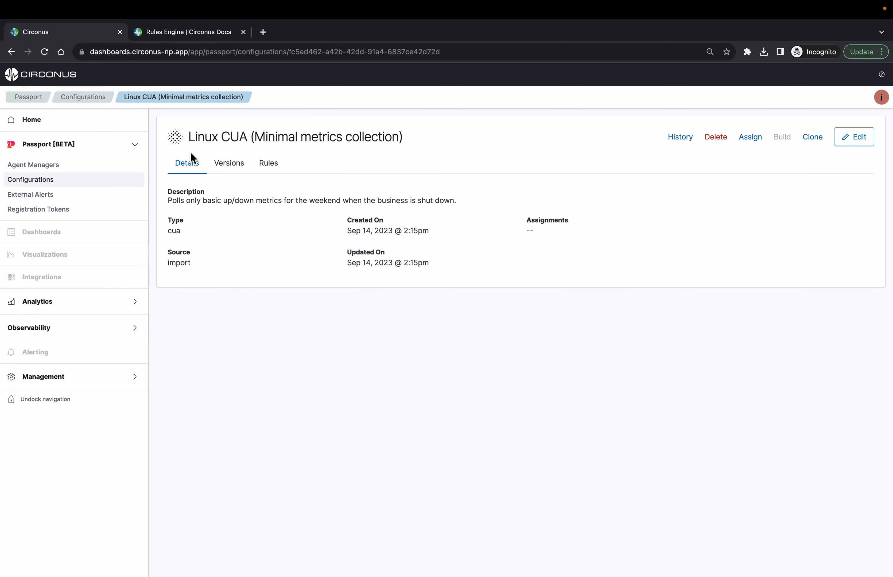
left_click(268, 163)
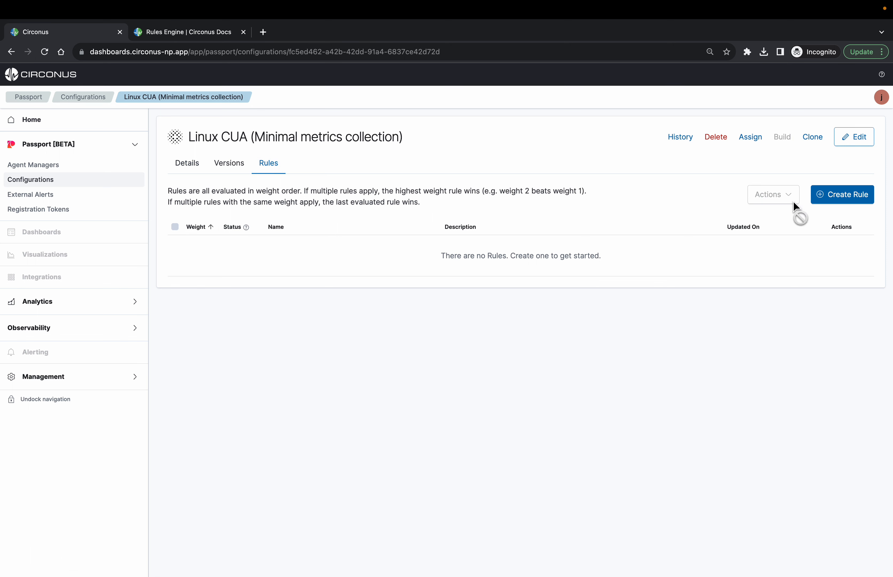
left_click(827, 196)
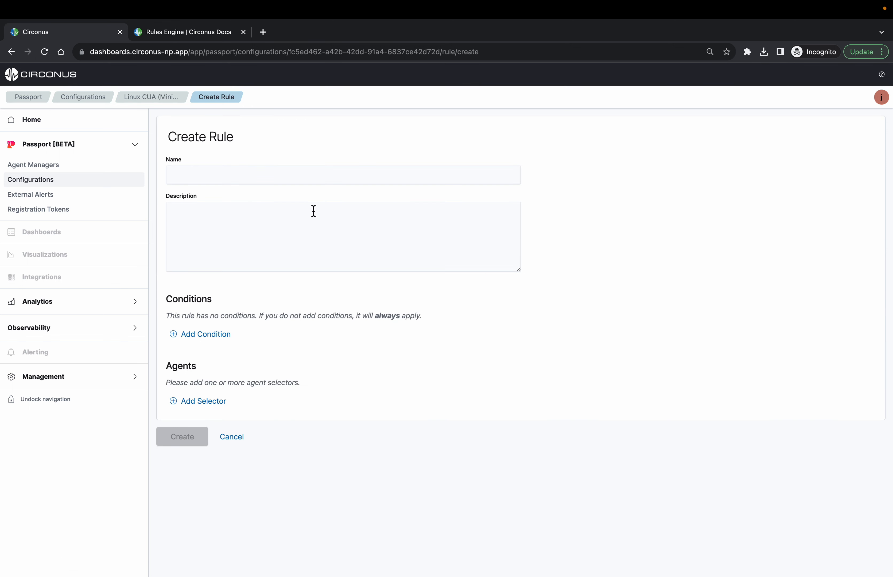
Name the rule "Weekend rule" and give it the description "collect less data"
left_click(292, 177)
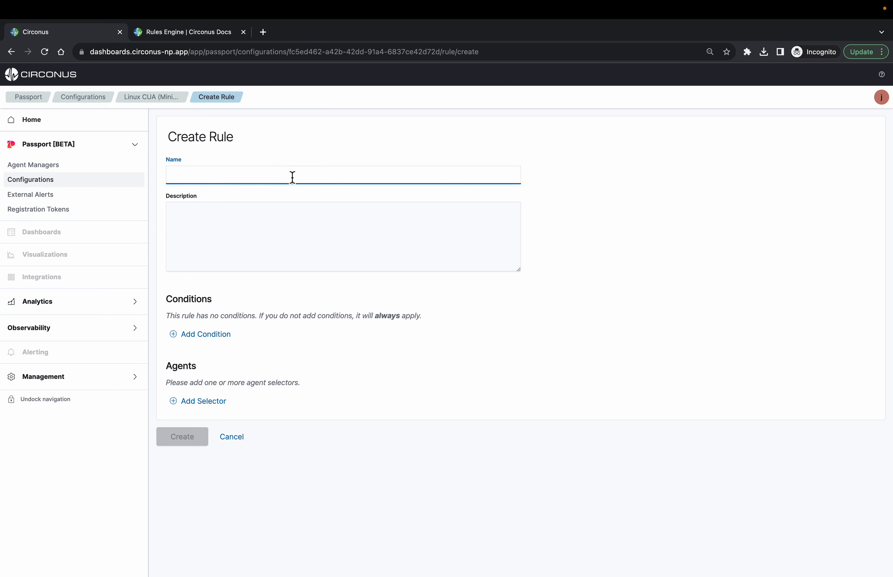
type("Weekend rule")
left_click(282, 228)
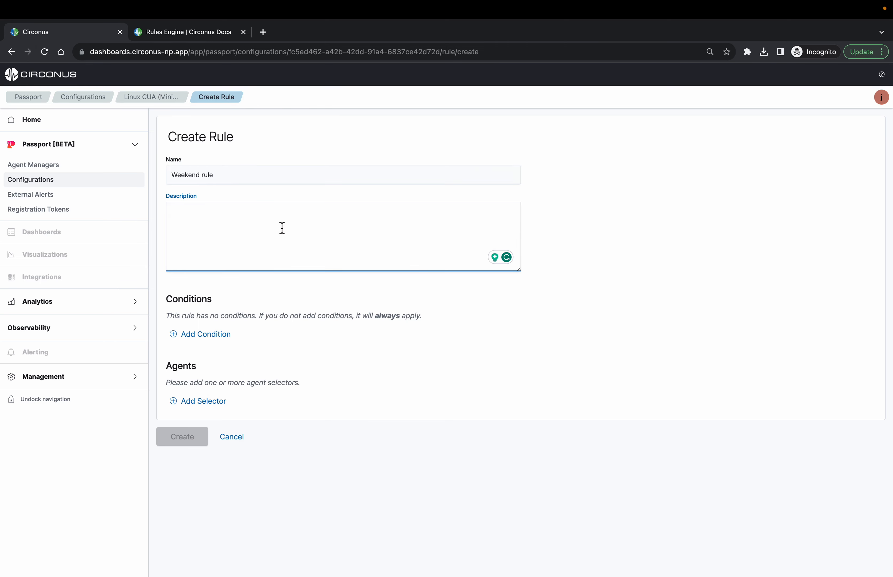
type("collect less data")
left_click(221, 304)
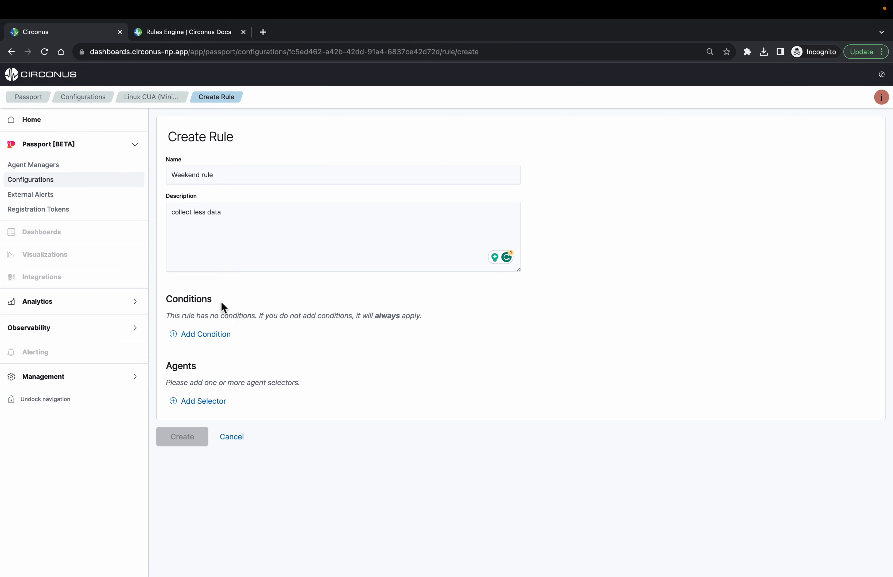
Add a condition requiring the exact time to be later than Sep 16, 2023 at 12:00am
left_click(203, 336)
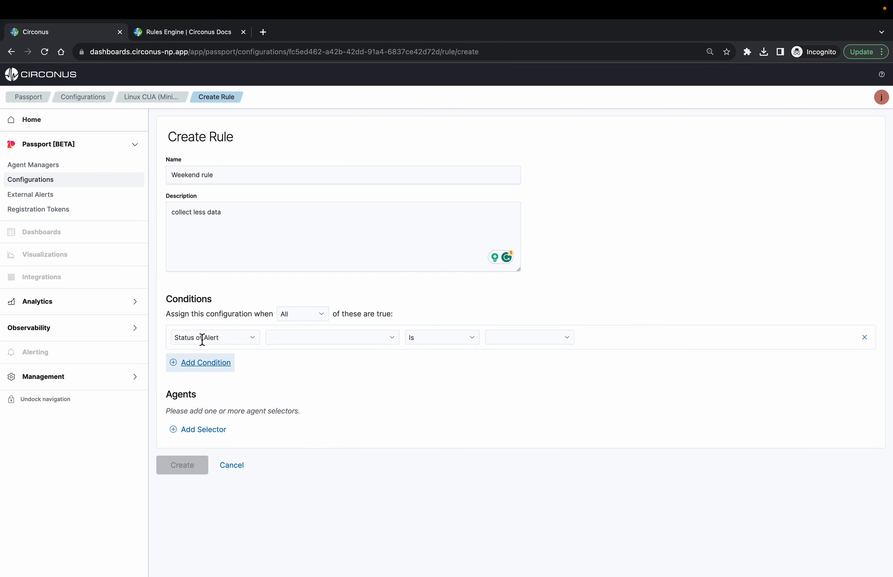
left_click(246, 341)
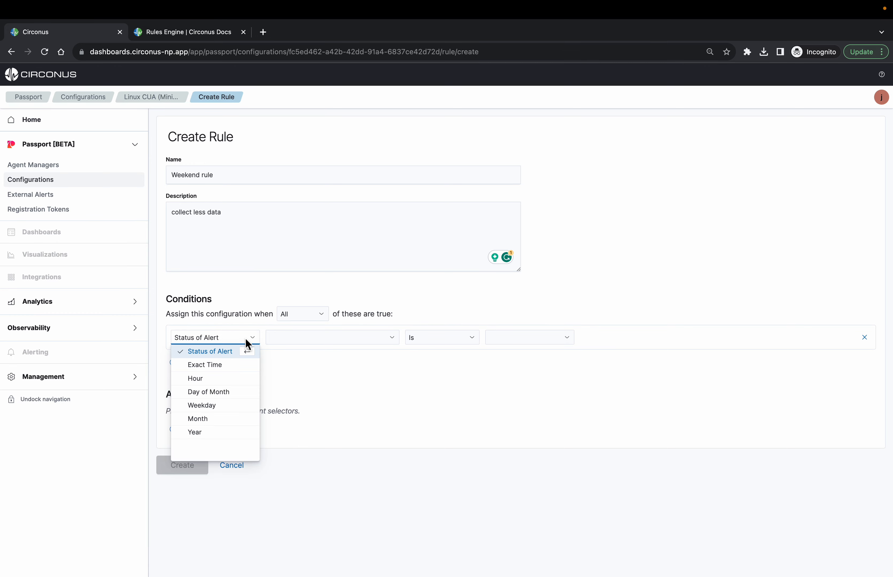
left_click(226, 366)
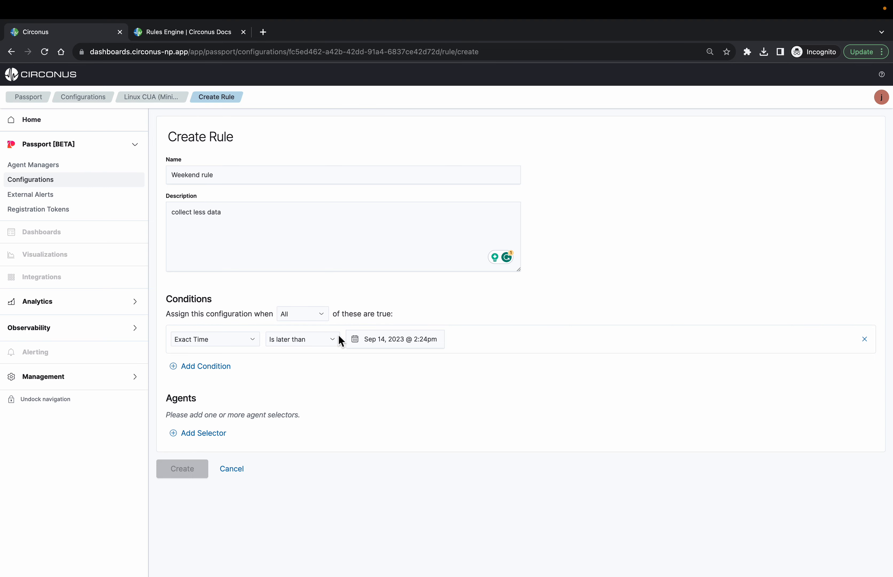
left_click(396, 340)
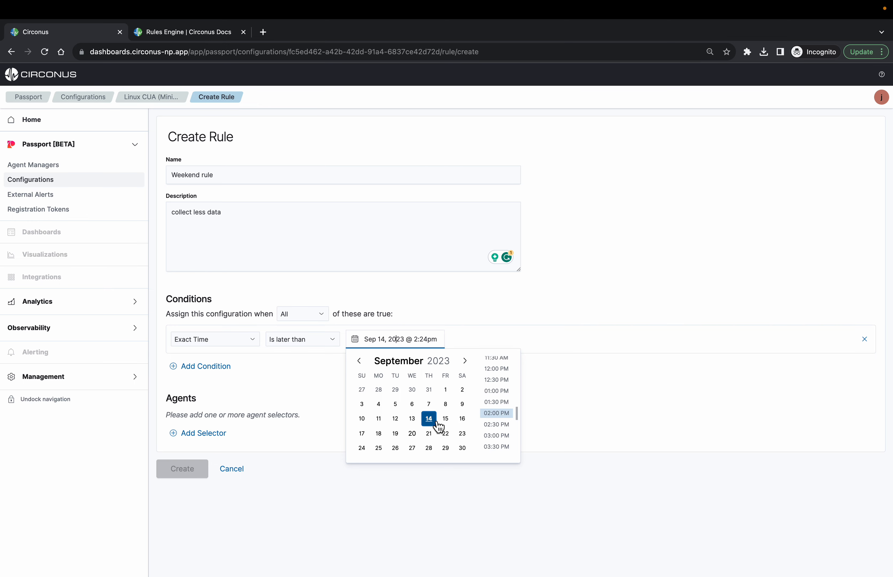
left_click(462, 418)
scroll(492, 408, "up", 7)
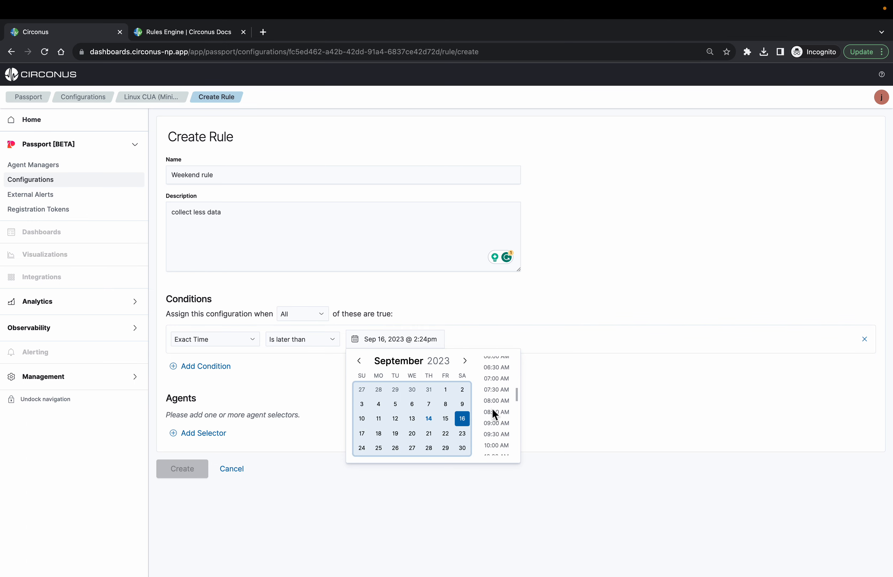
left_click(508, 364)
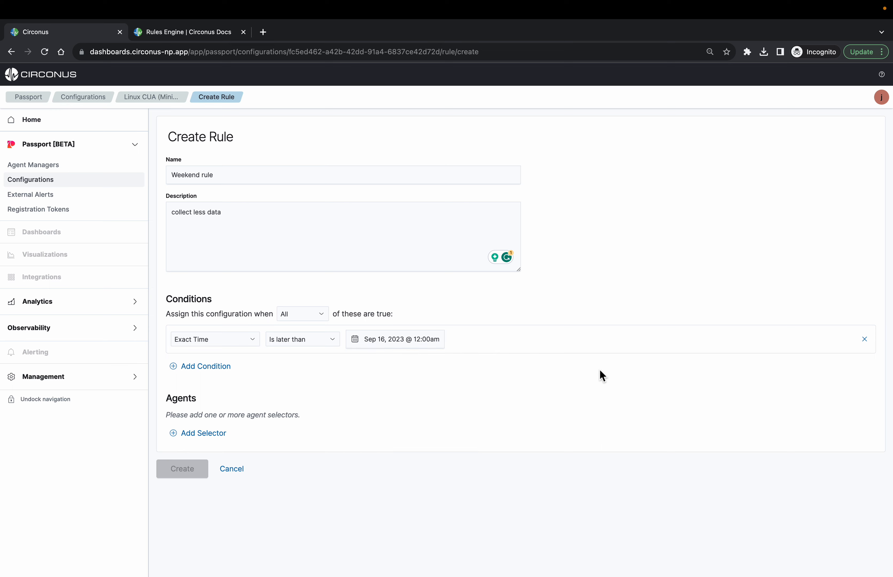
Add a second rule condition that uses Exact Time with the "Is earlier than" comparison
left_click(204, 367)
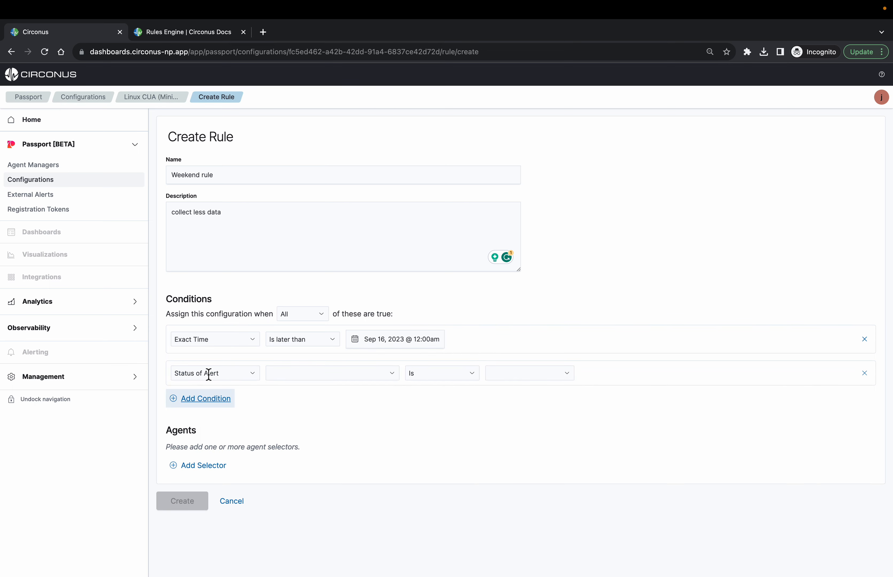
left_click(221, 373)
left_click(218, 407)
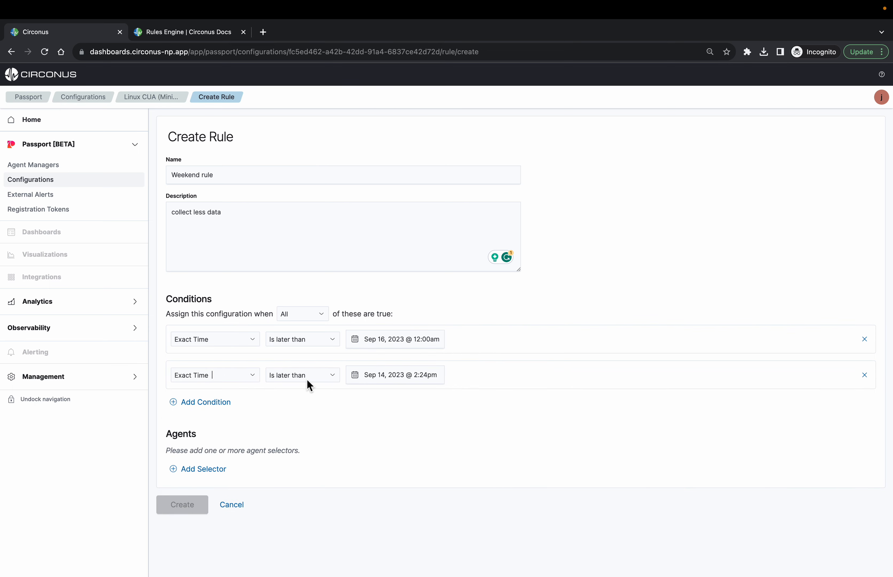
left_click(321, 376)
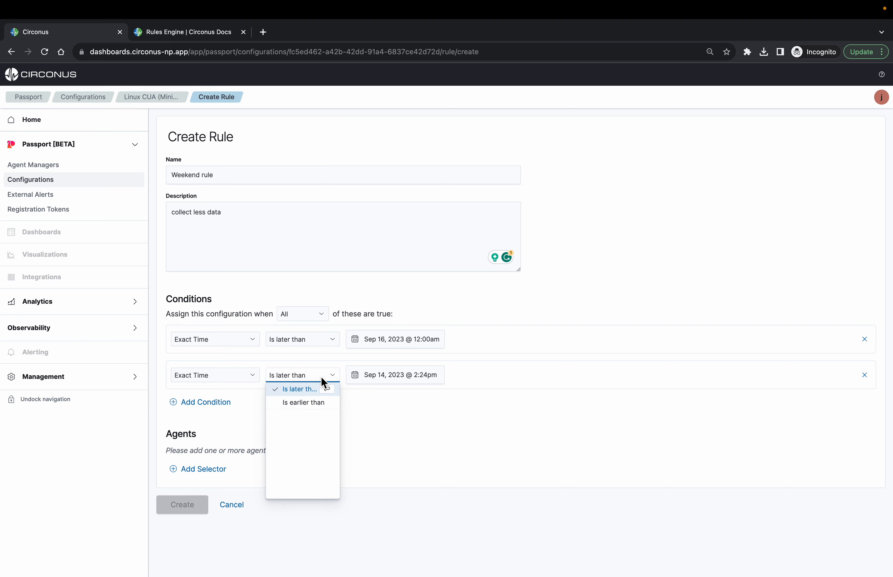
left_click(322, 405)
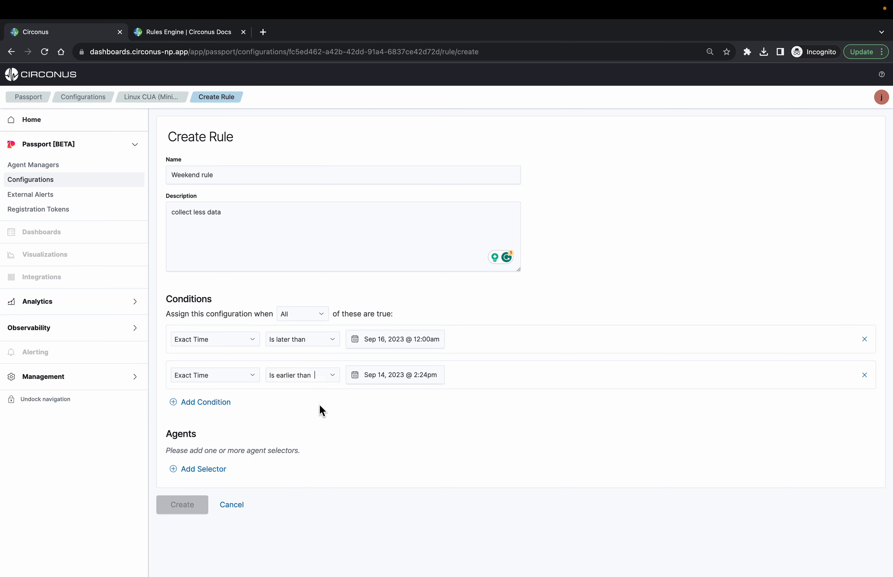
left_click(305, 343)
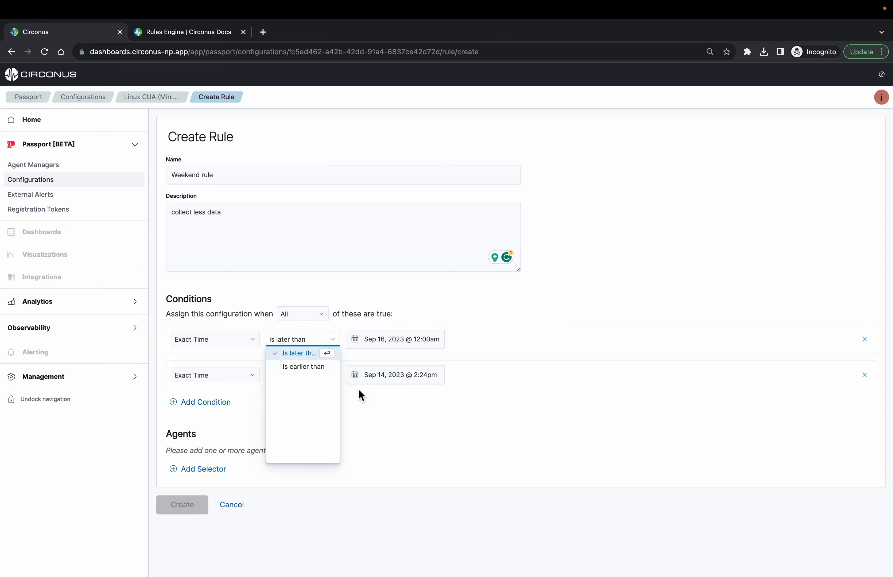
left_click(428, 418)
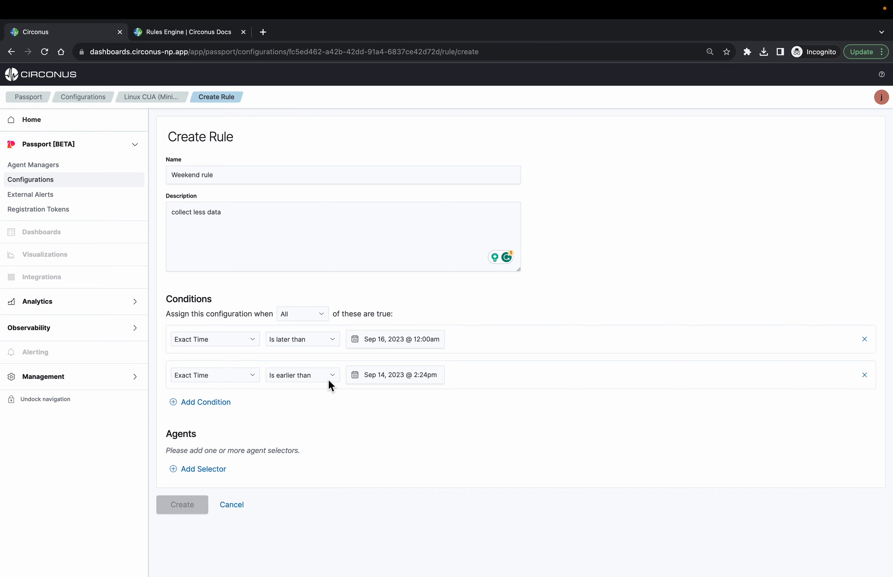
Set the second condition's date and time to Sep 17, 2023 at 11:59pm
left_click(417, 375)
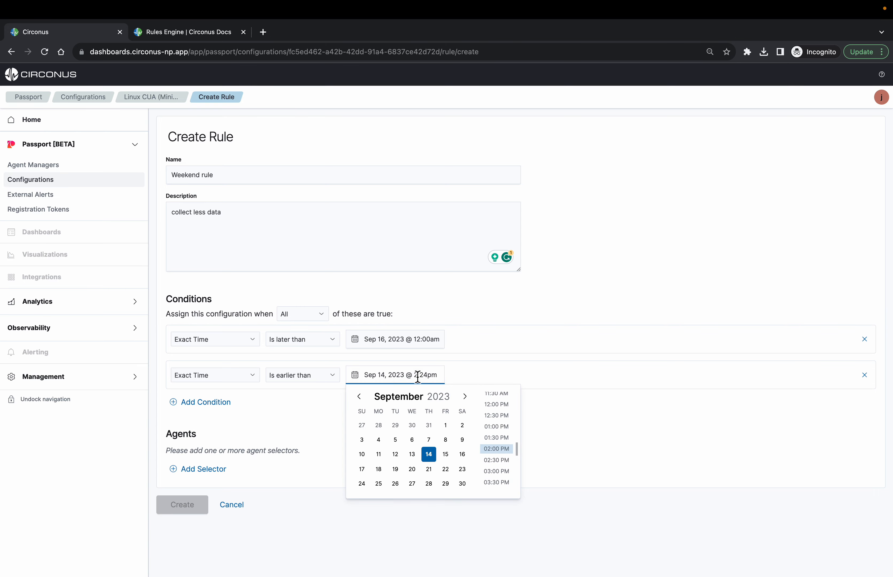
left_click(362, 469)
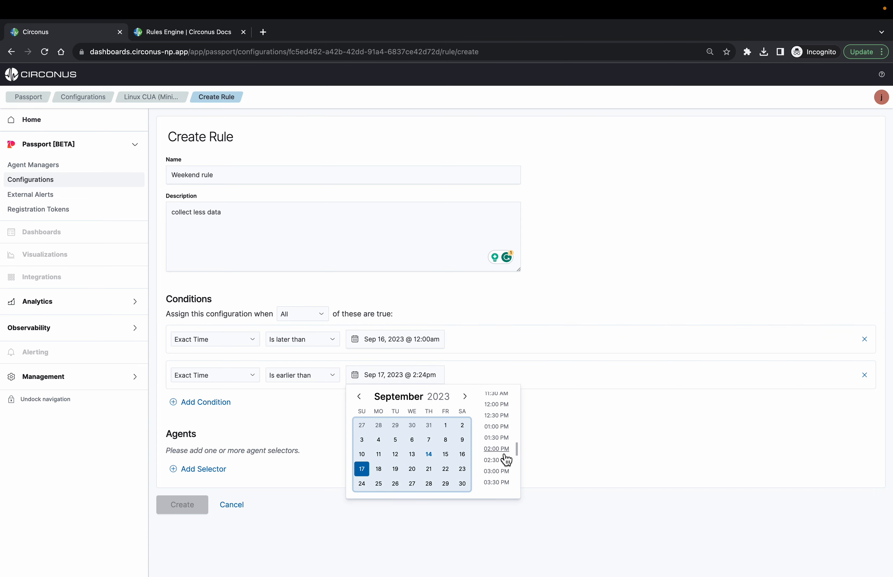
scroll(501, 469, "down", 5)
left_click(501, 488)
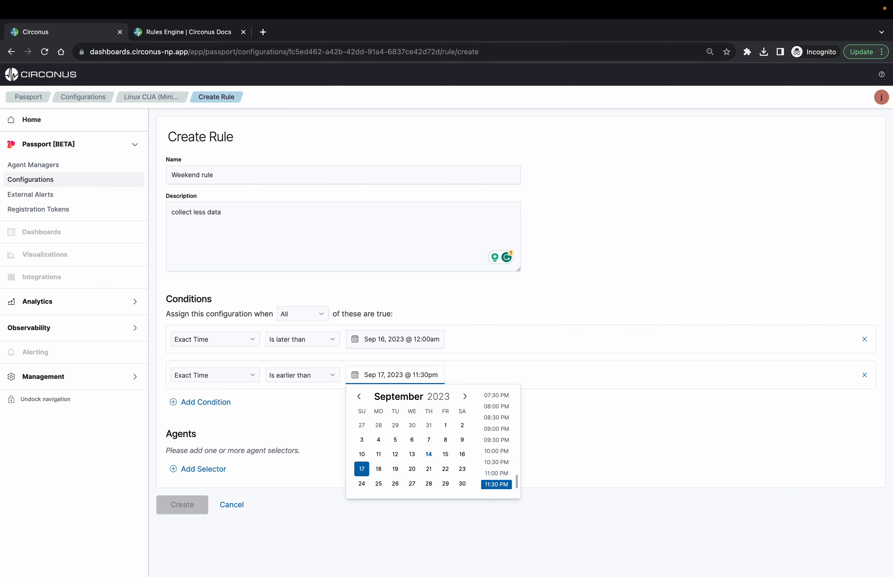
key("BackSpace")
key("BackSpace")
key("BackSpace")
type(":59")
left_click(599, 421)
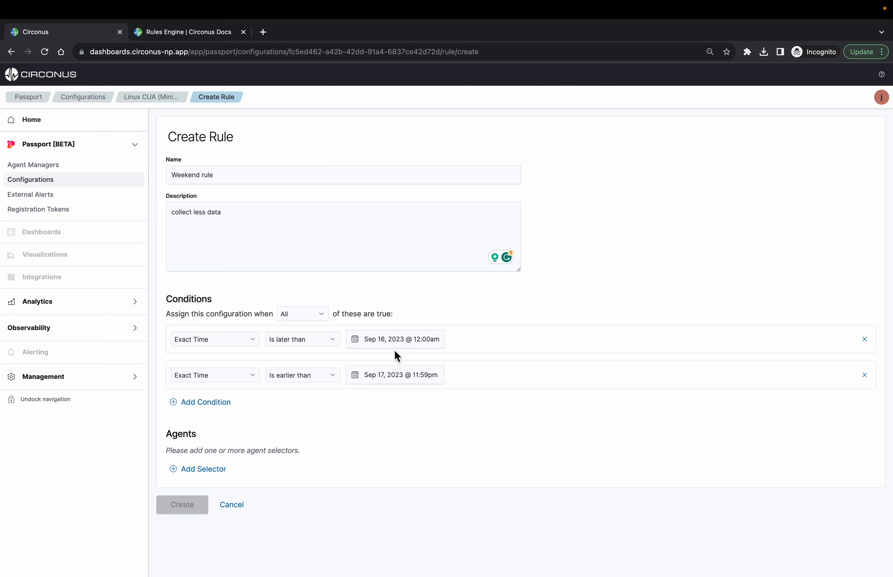
Add an agent selector matching Manager Name is ubuntu-testing-2, and create the rule
left_click(200, 470)
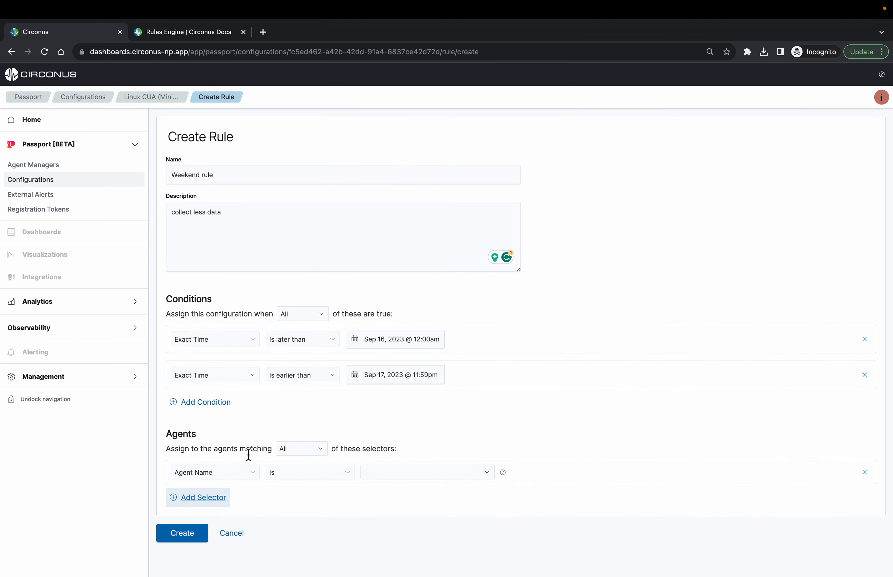
left_click(242, 472)
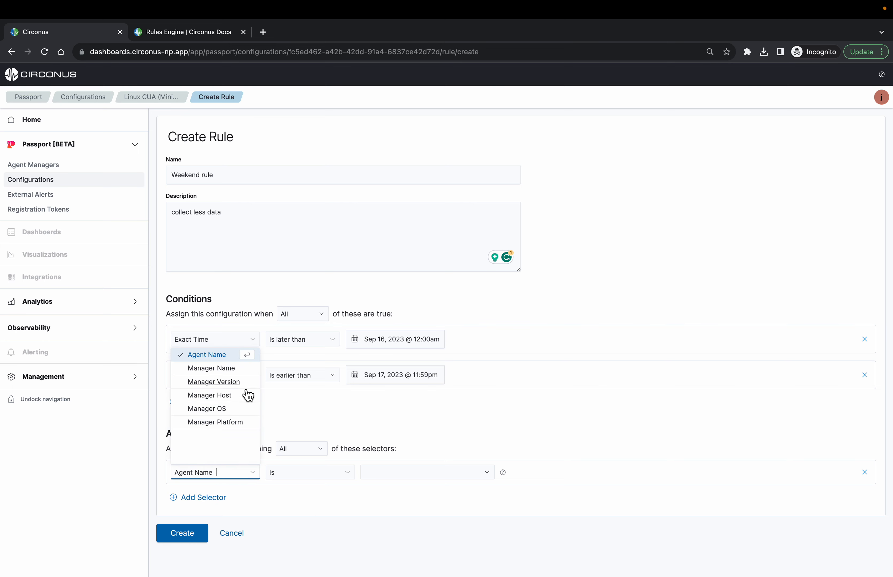
left_click(246, 375)
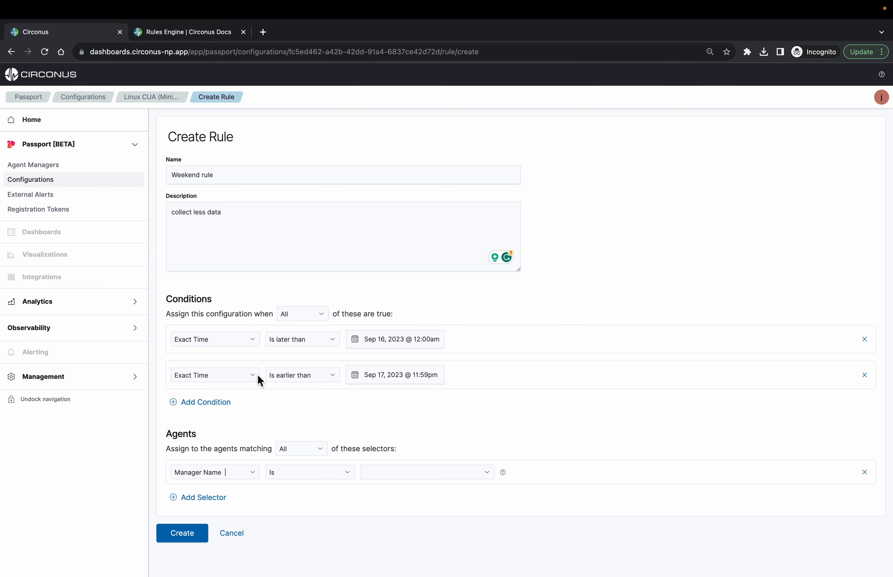
left_click(394, 470)
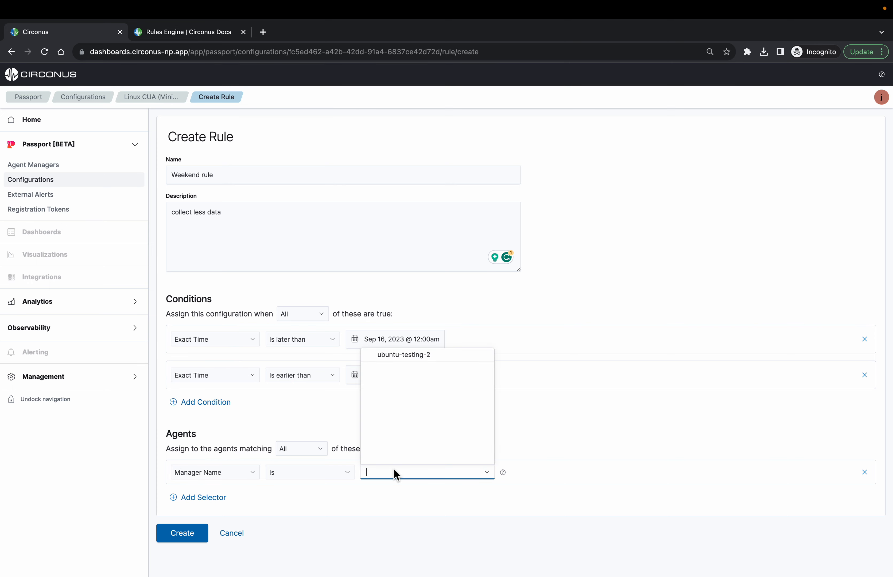
left_click(400, 364)
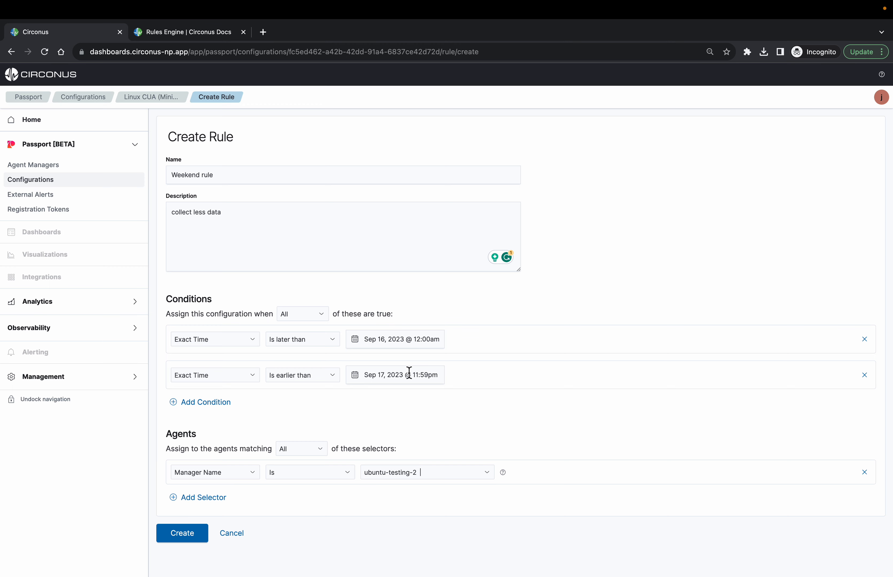
left_click(182, 535)
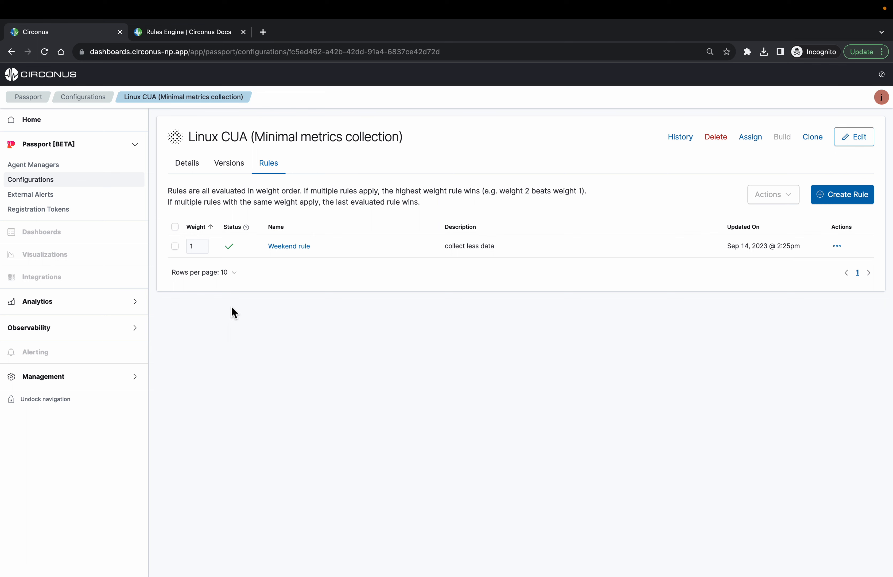
View the Rules Engine page in Circonus Docs and return to the configuration's rules
left_click(198, 38)
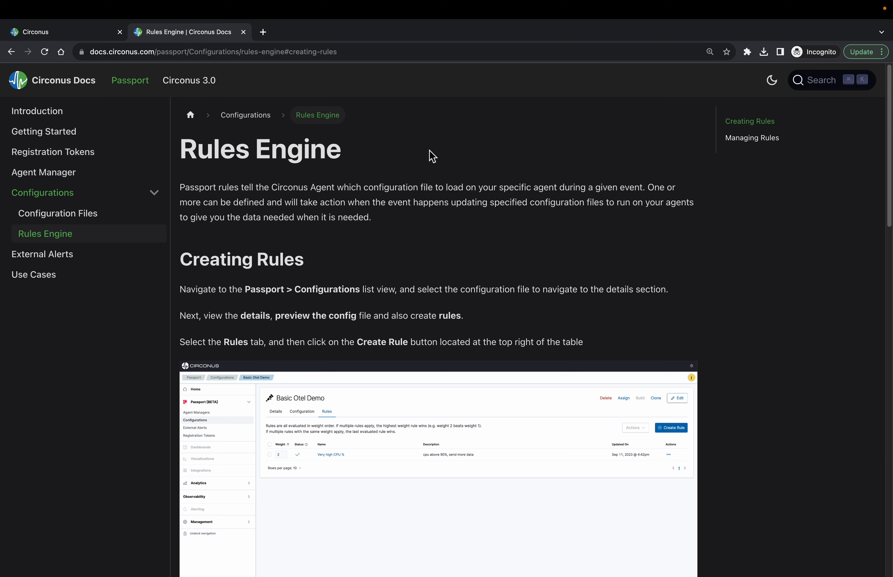
left_click(90, 40)
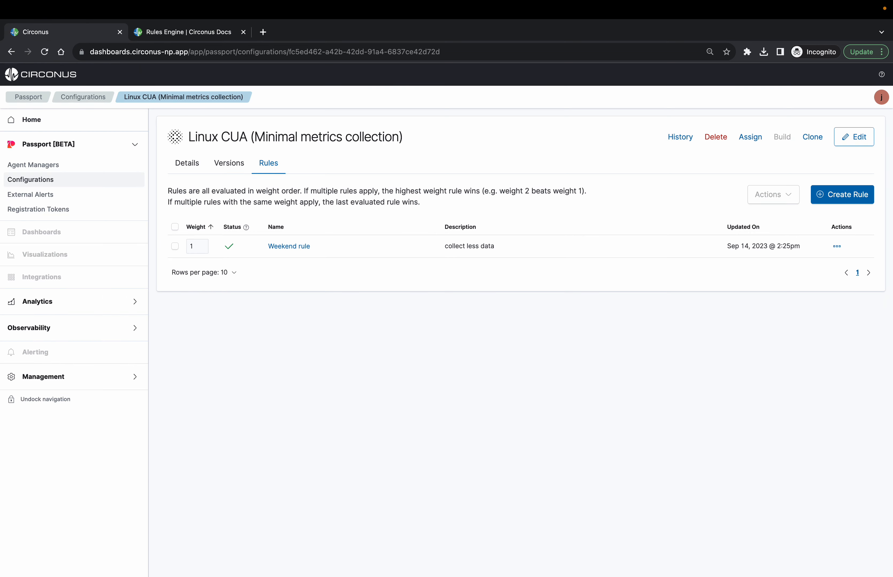